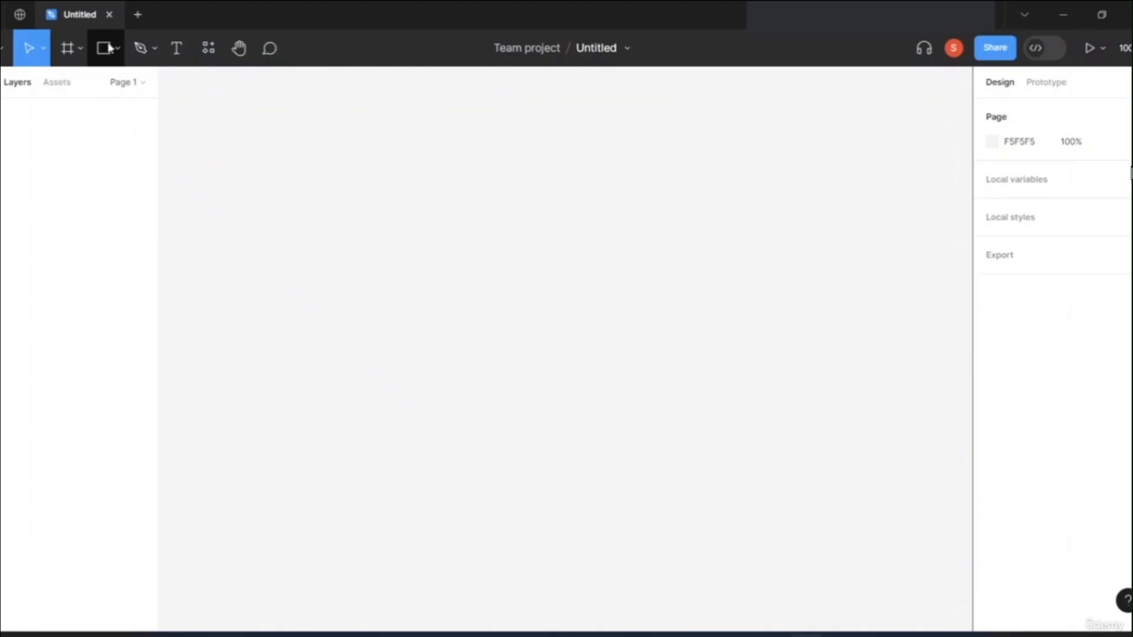
Draw a rectangle about 273 × 217 on the empty canvas and change its fill to a linear gradient.
click(108, 49)
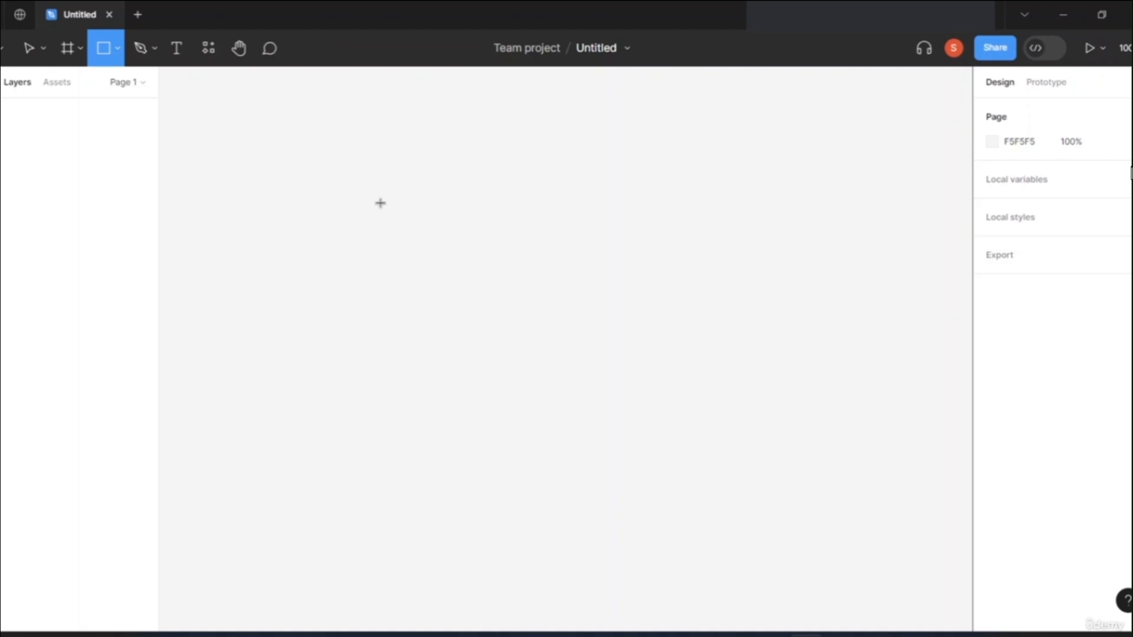
drag(380, 185, 591, 352)
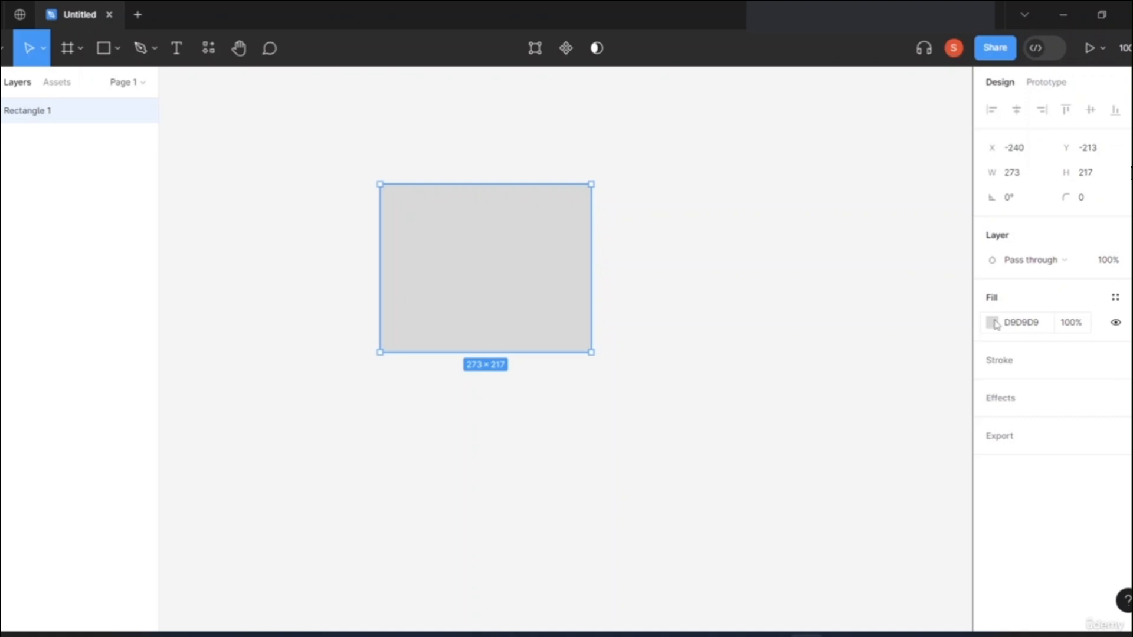
click(992, 322)
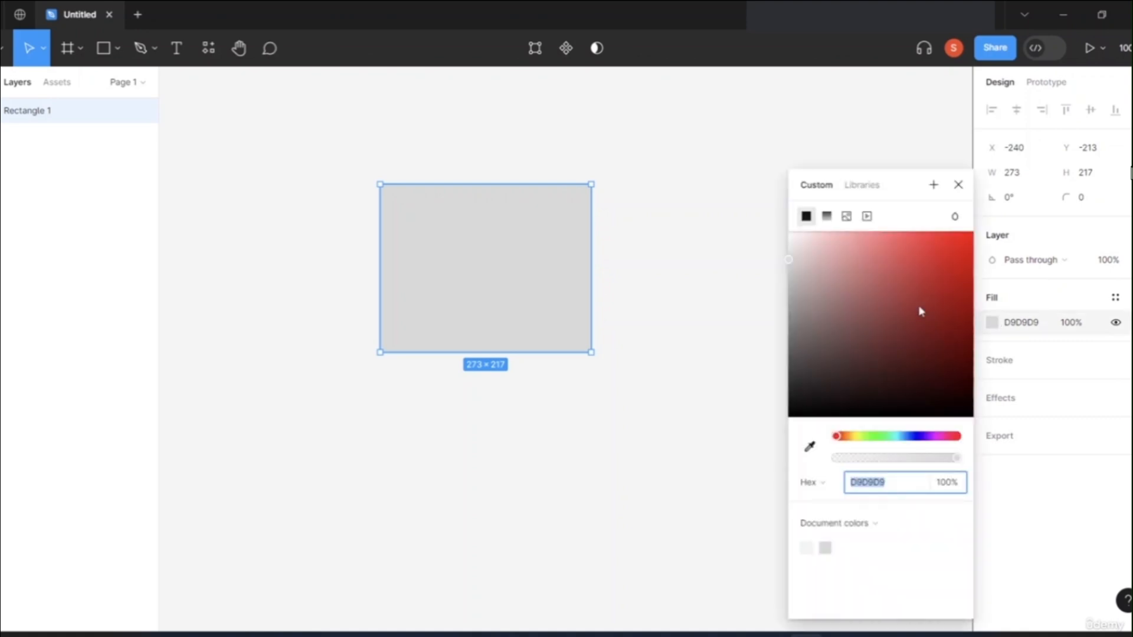
click(826, 216)
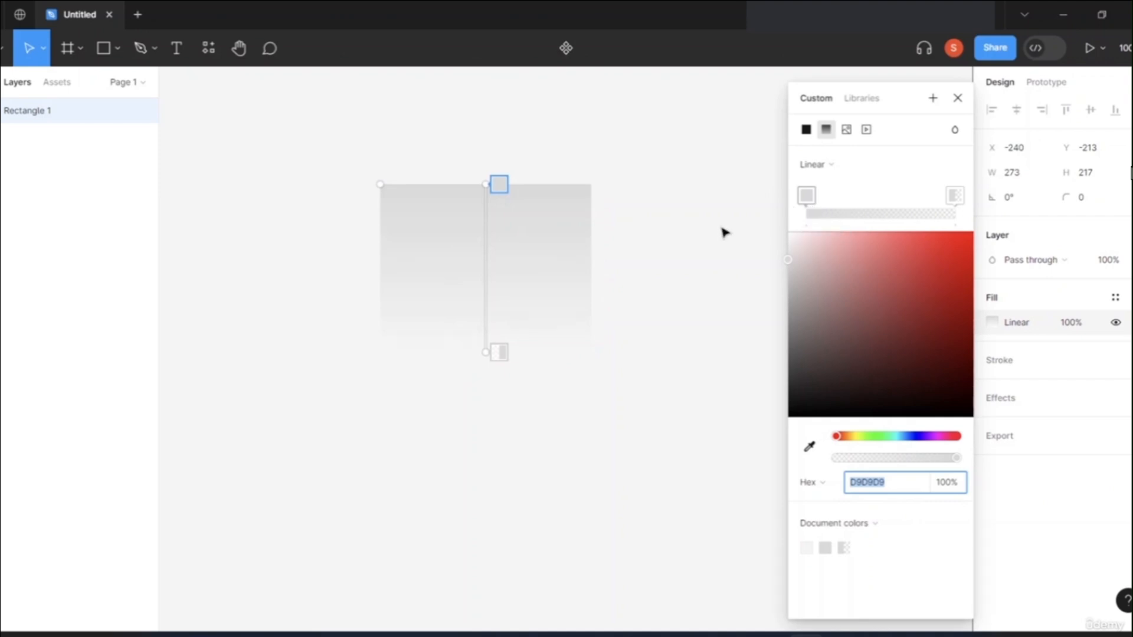
click(825, 169)
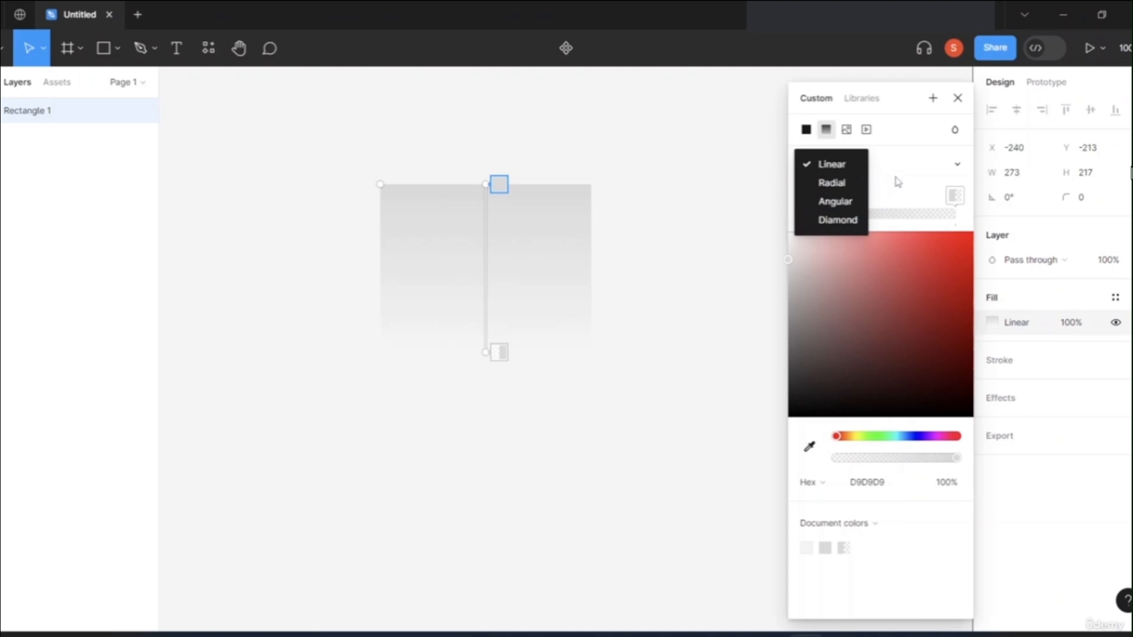
click(839, 171)
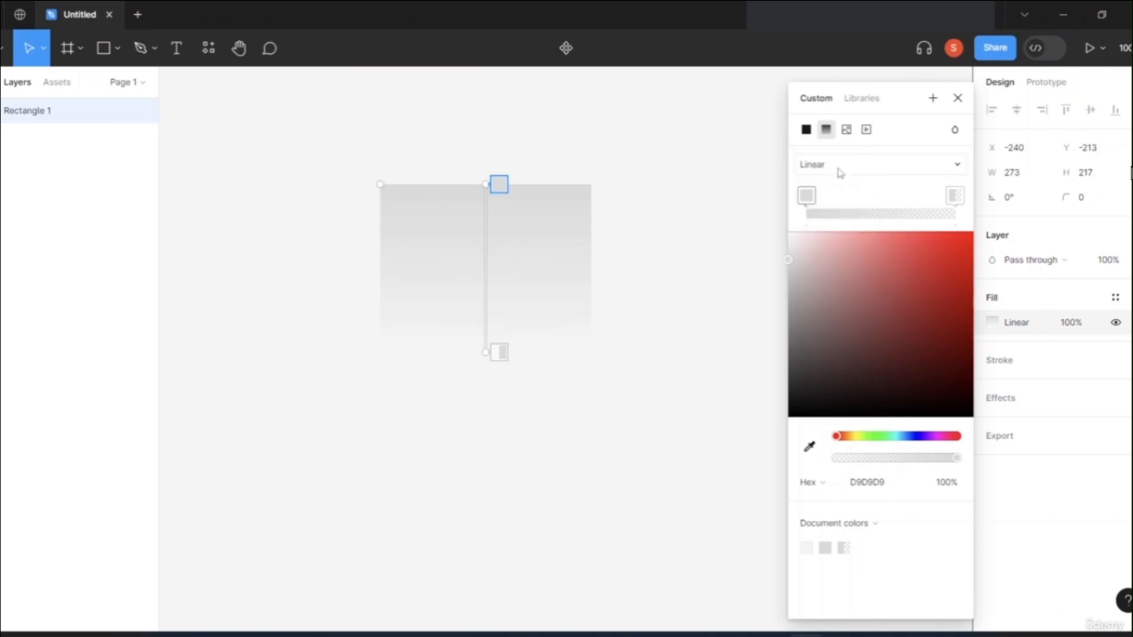
Try several blue and dark shades on the gradient's first stop, settling on medium-dark blue 1D4888.
click(807, 196)
click(909, 438)
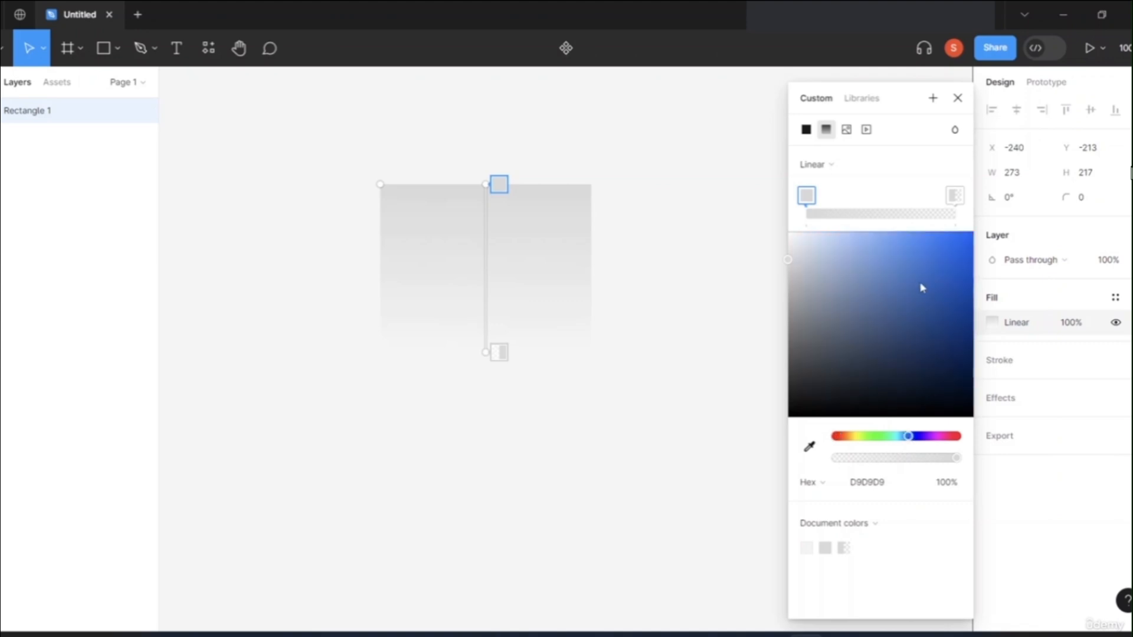
click(961, 244)
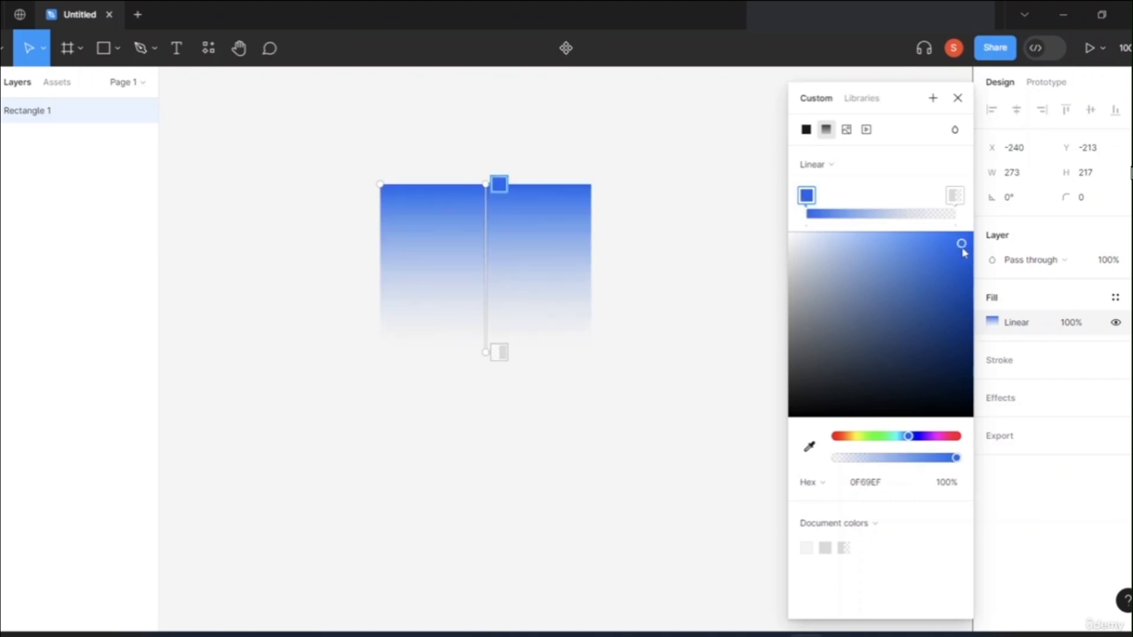
click(796, 397)
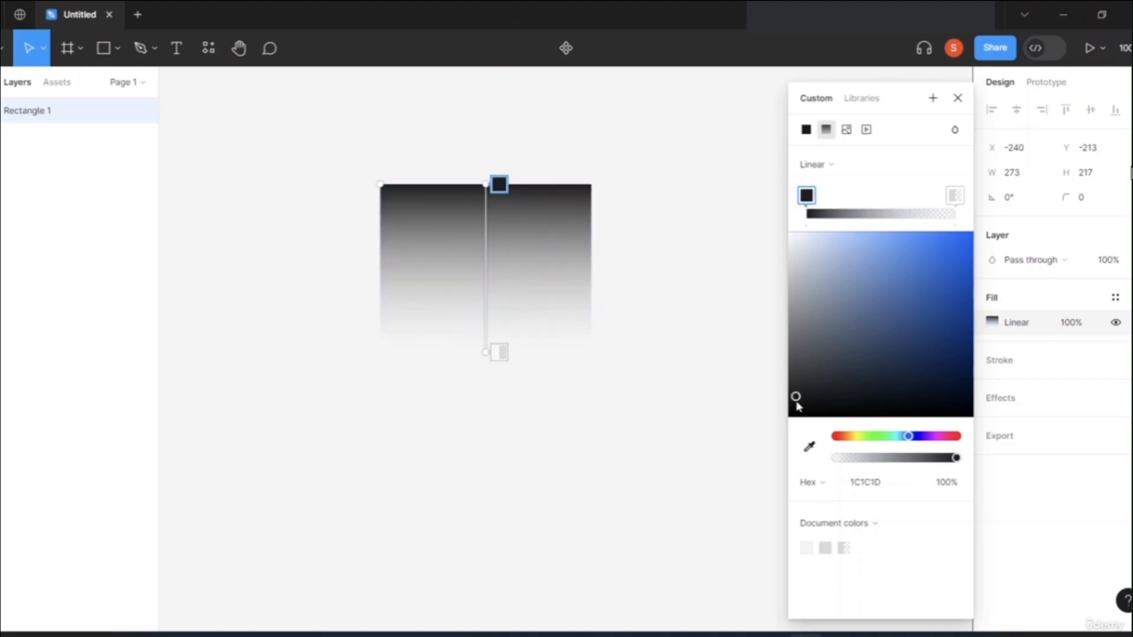
click(850, 379)
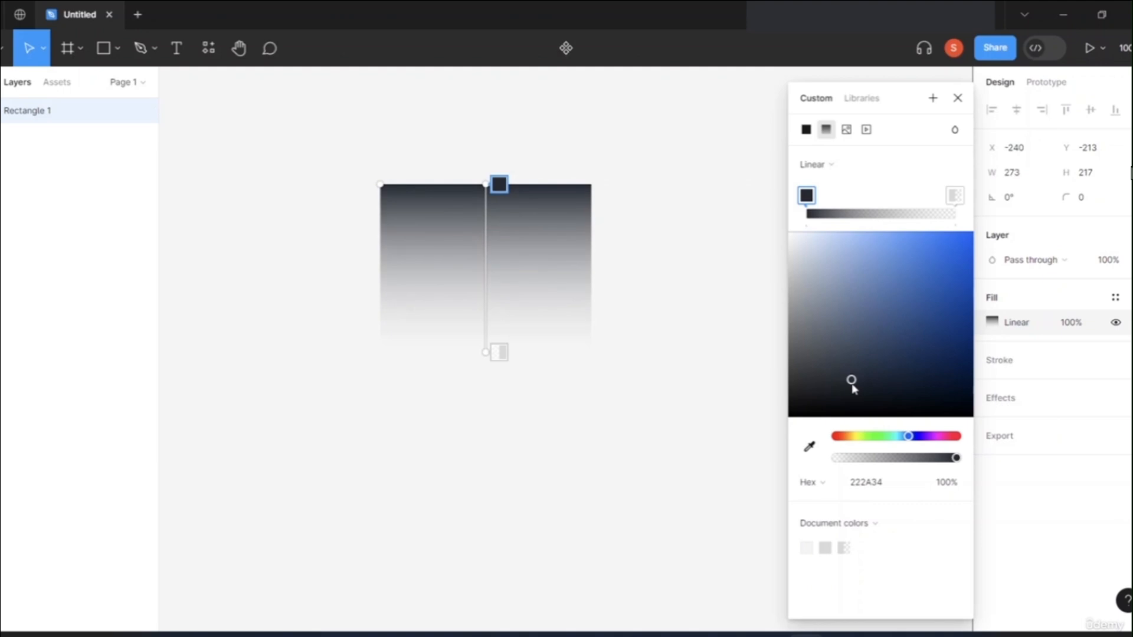
click(868, 338)
click(942, 355)
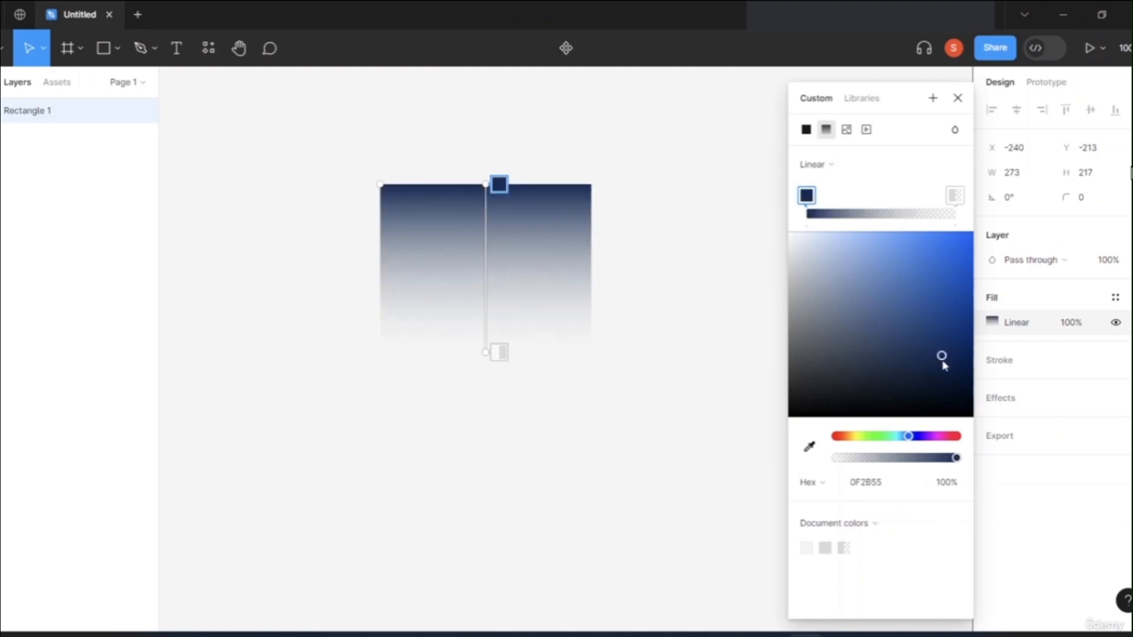
click(934, 319)
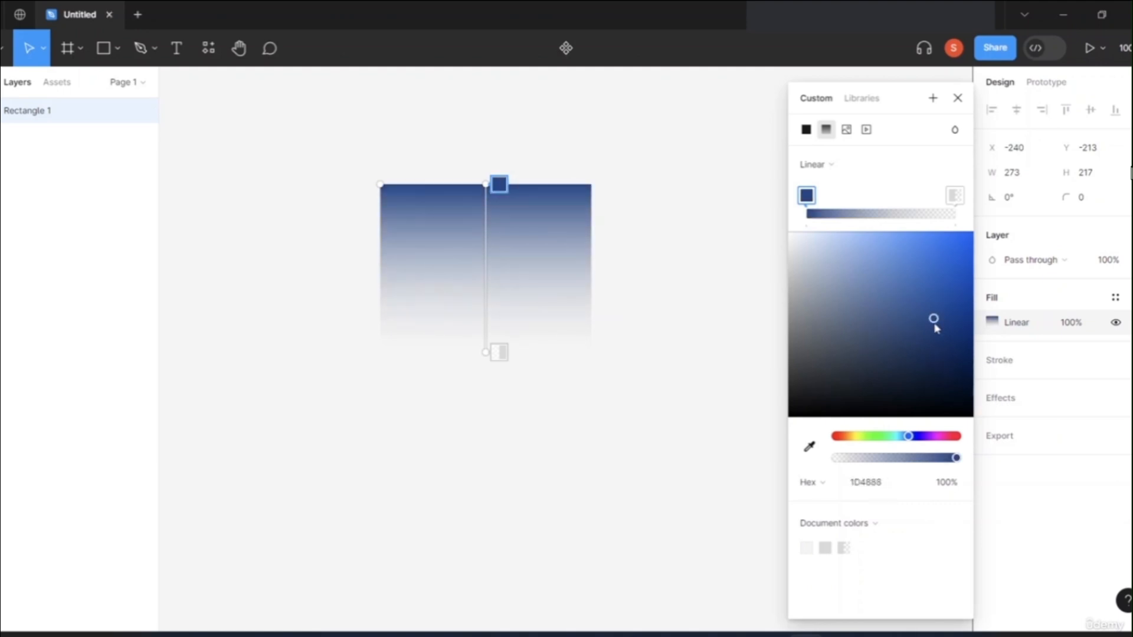
Add a second gradient stop near the start and colour it purple 623188.
click(832, 216)
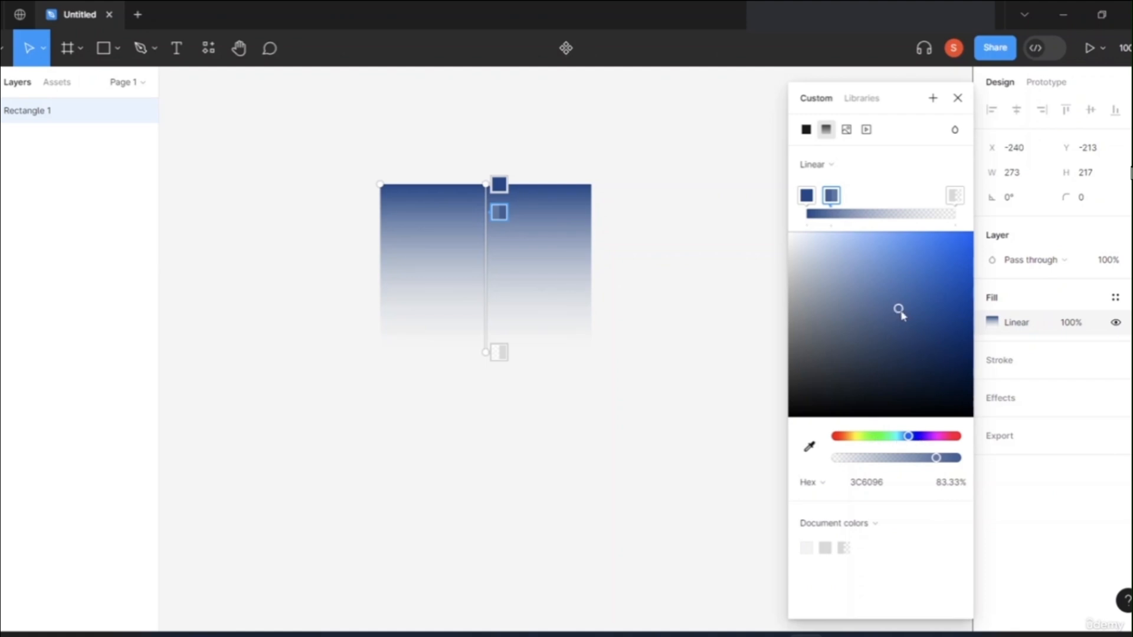
mouse_move(897, 311)
mouse_down()
mouse_move(910, 295)
mouse_move(1021, 280)
mouse_move(885, 308)
mouse_move(916, 294)
mouse_move(909, 328)
mouse_up()
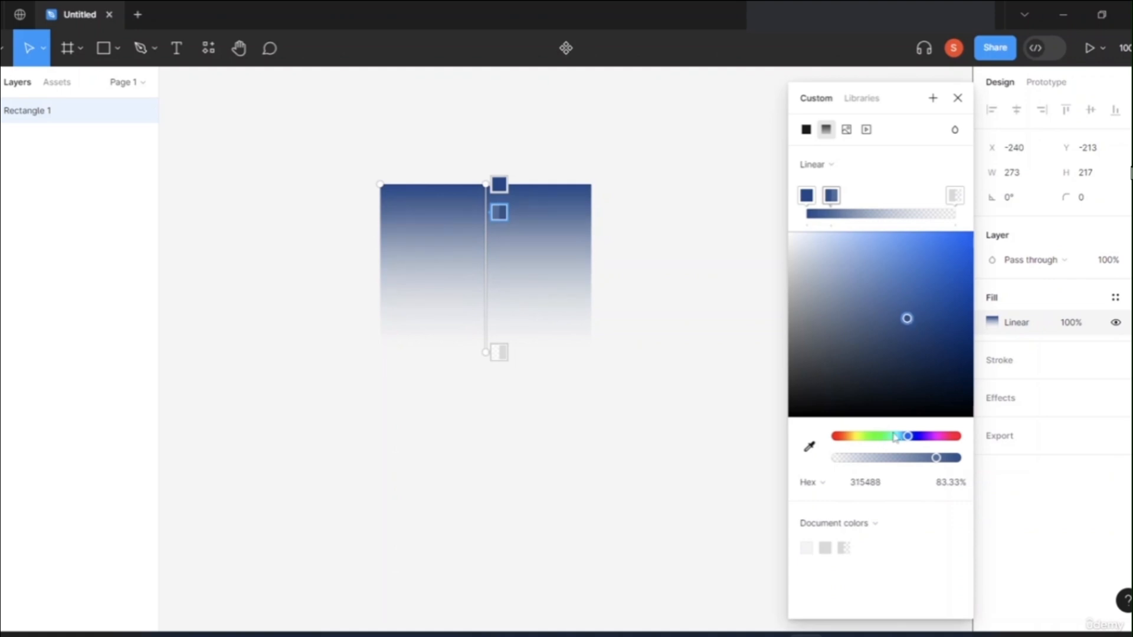
click(930, 437)
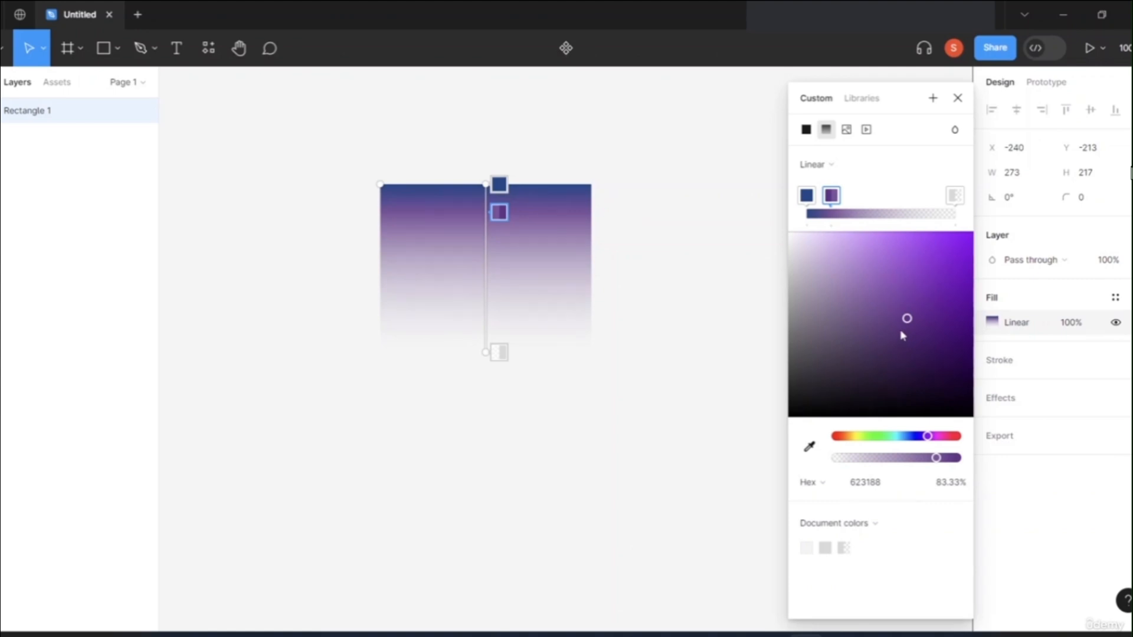
Add a green 4C9569 gradient stop after the purple one and move both stops farther down the rectangle.
click(853, 217)
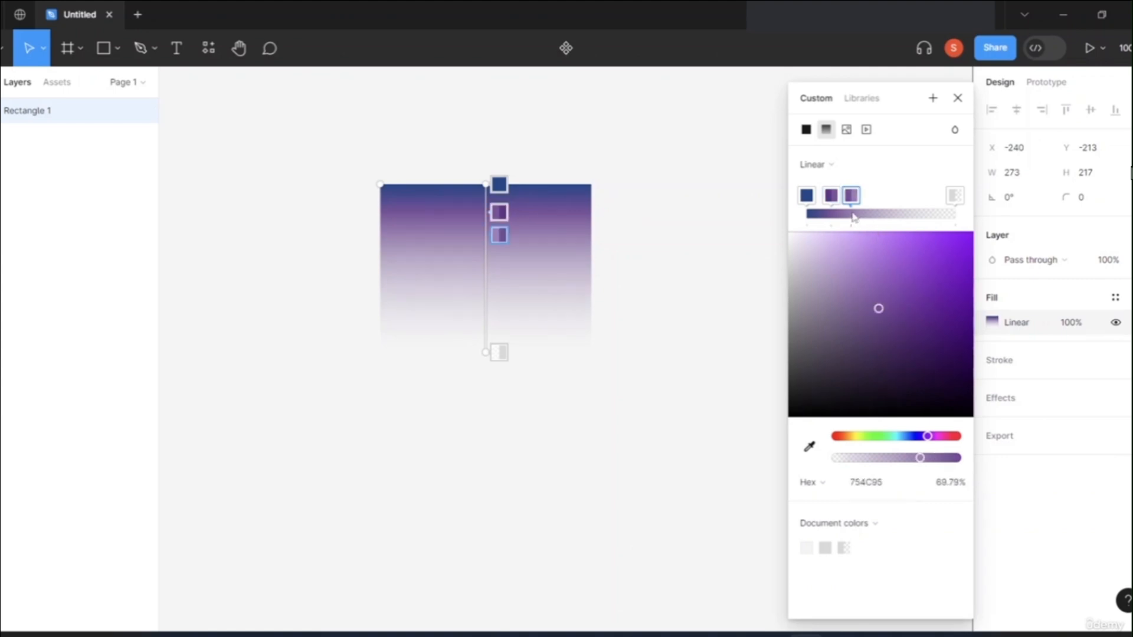
click(885, 439)
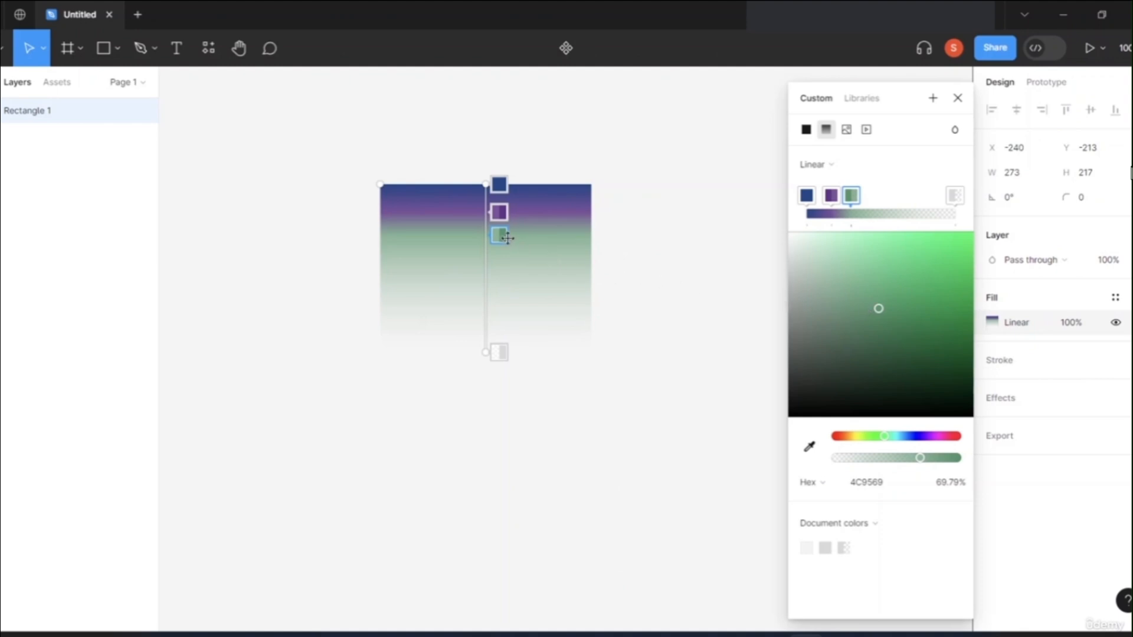
drag(499, 243, 503, 268)
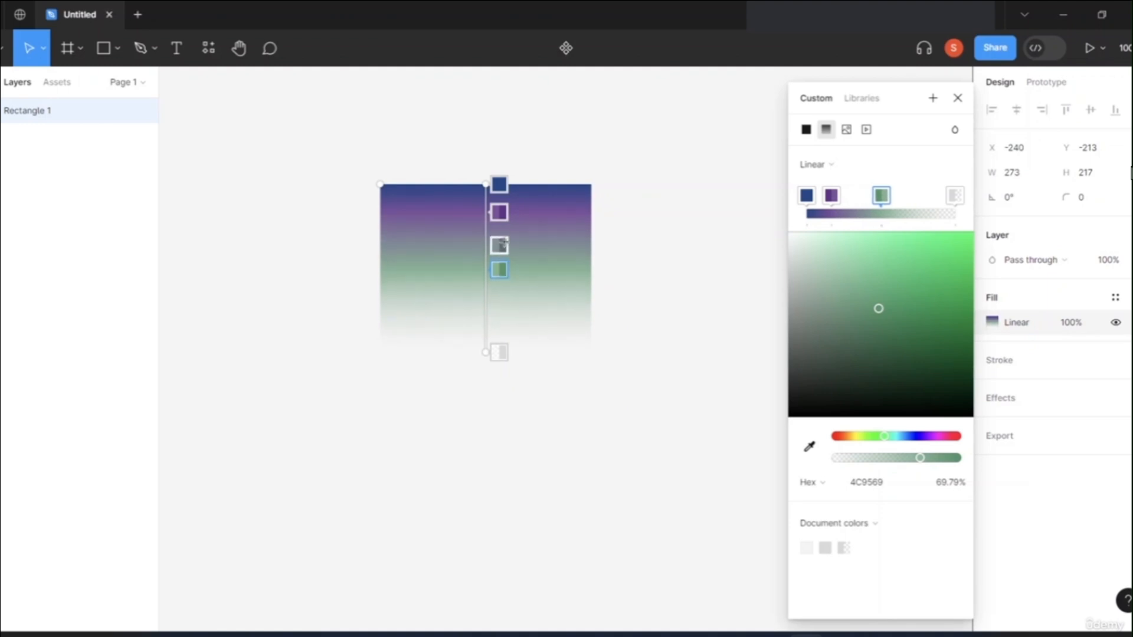
drag(498, 213, 500, 279)
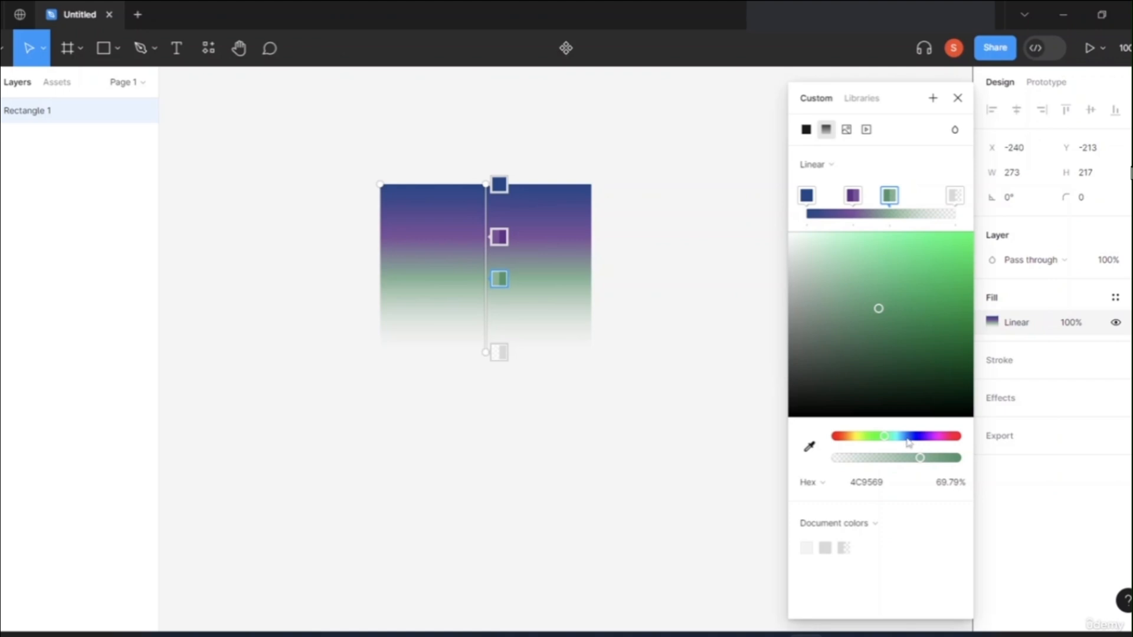
click(948, 437)
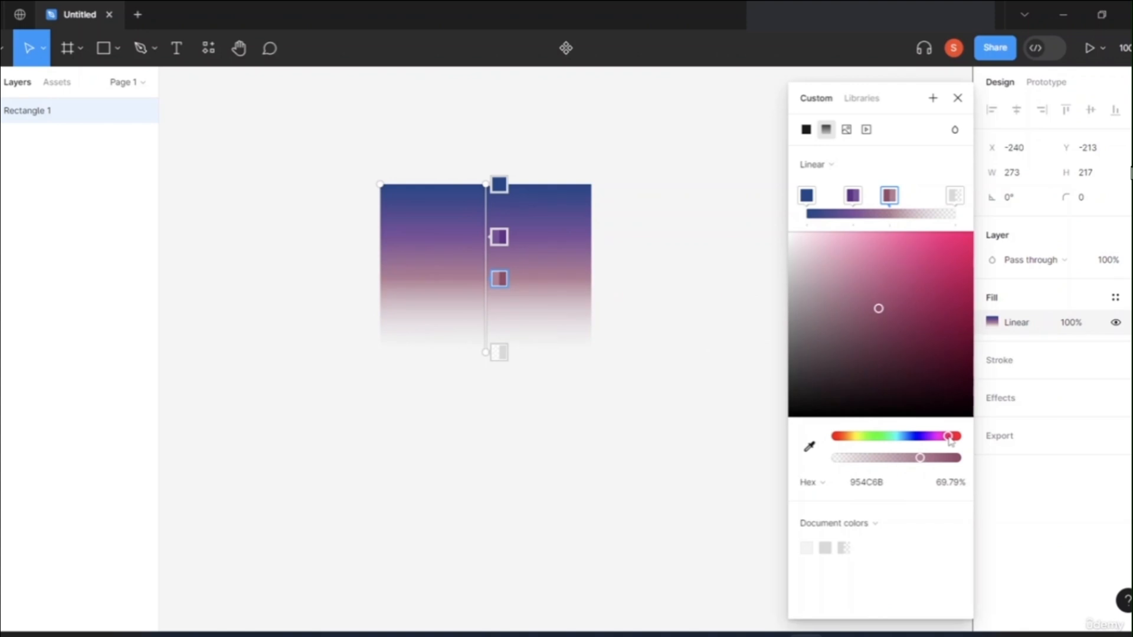
key(ctrl+z)
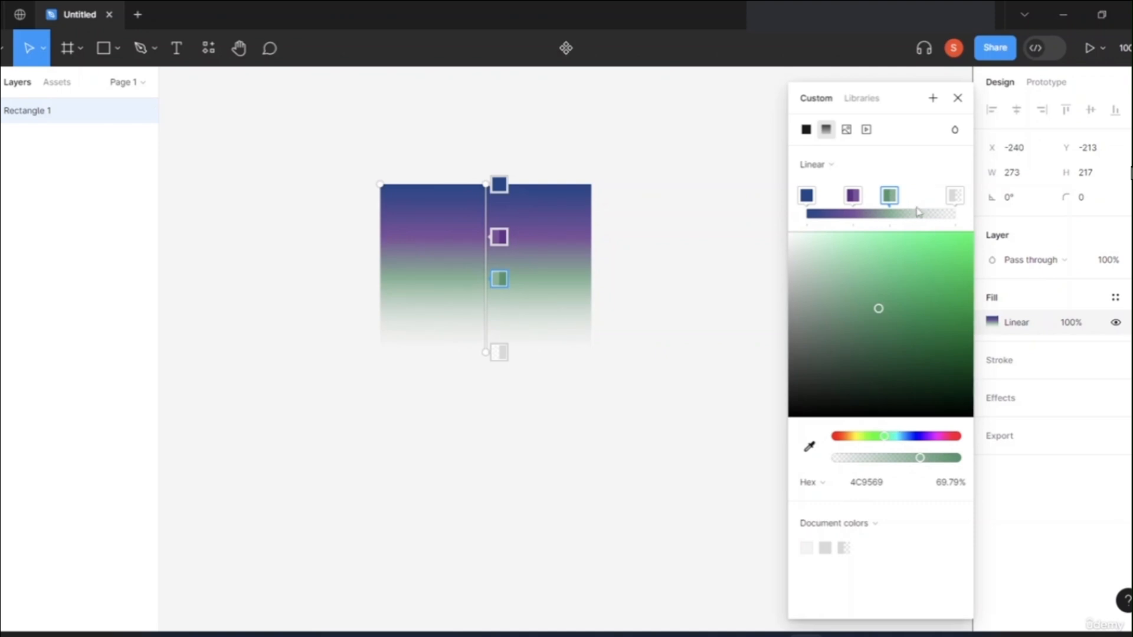
Add a gradient stop between the green and end stops, coloured red C71F3D with 67% opacity.
click(923, 215)
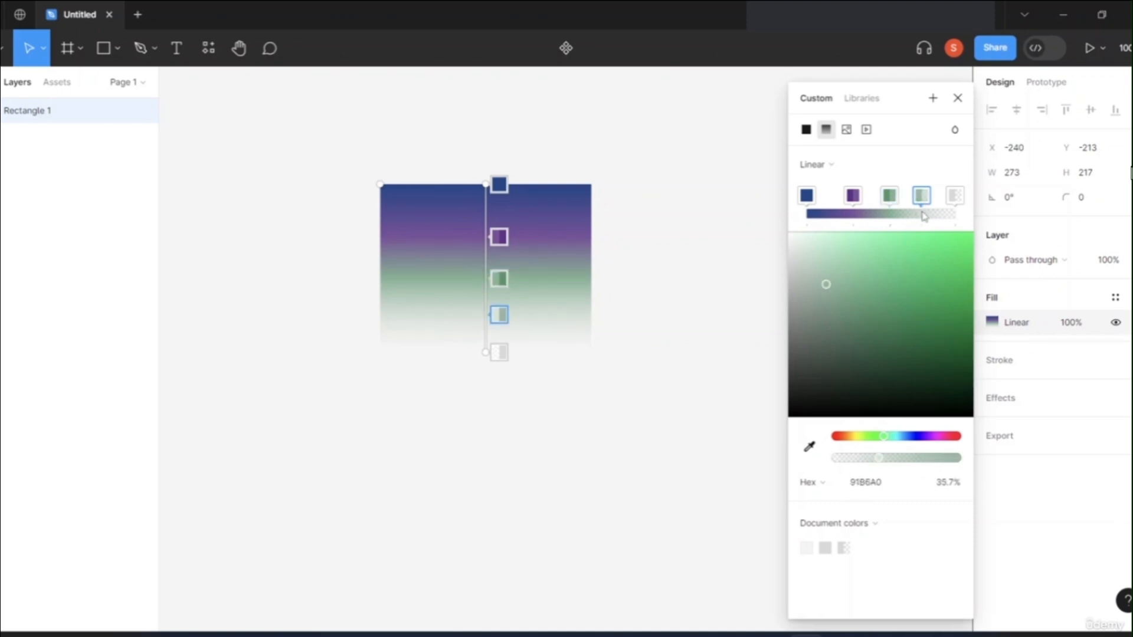
click(943, 437)
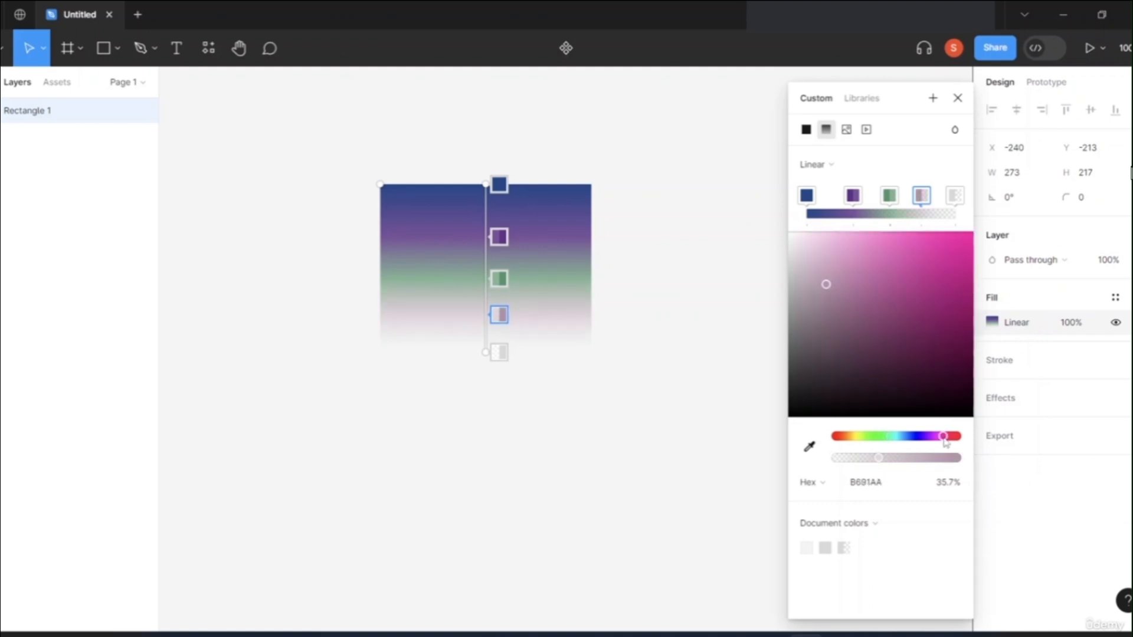
click(953, 437)
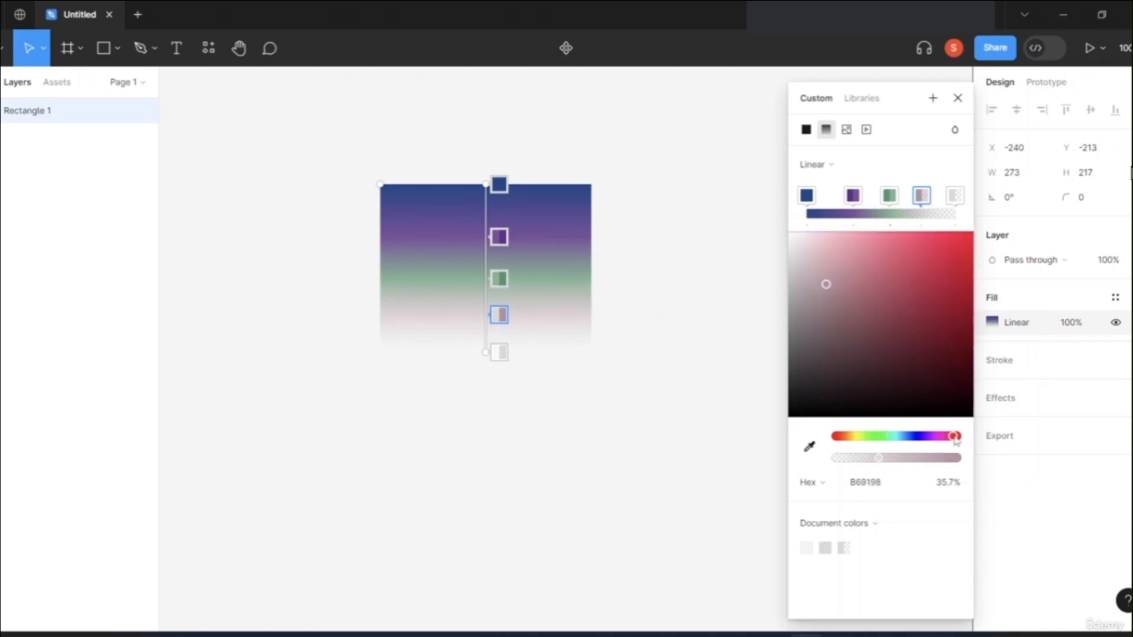
click(944, 273)
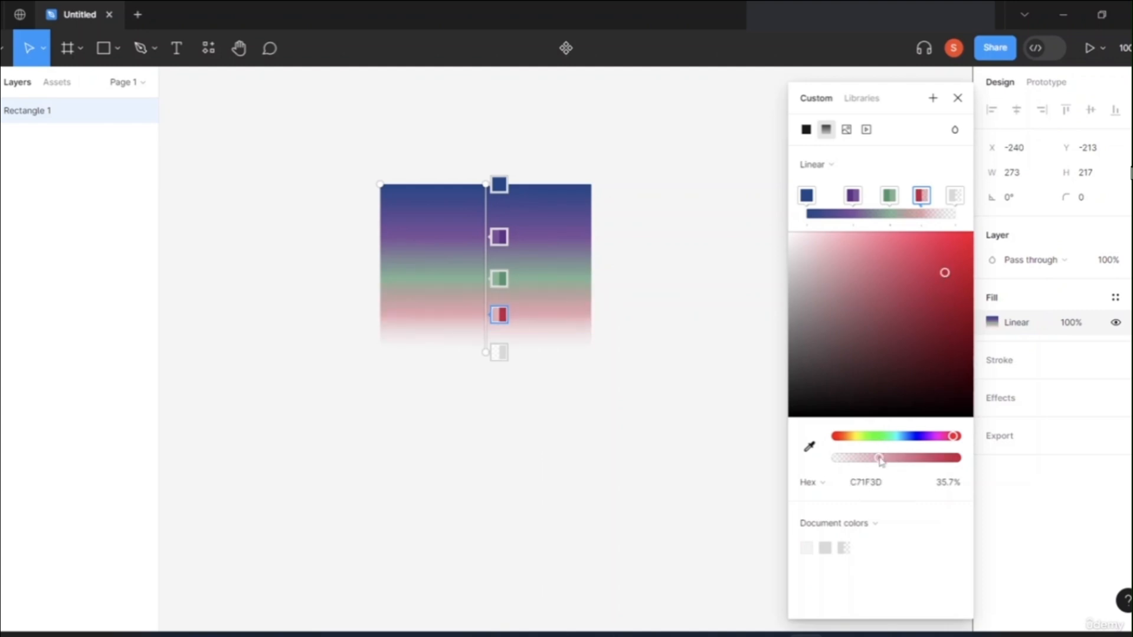
drag(880, 462, 918, 462)
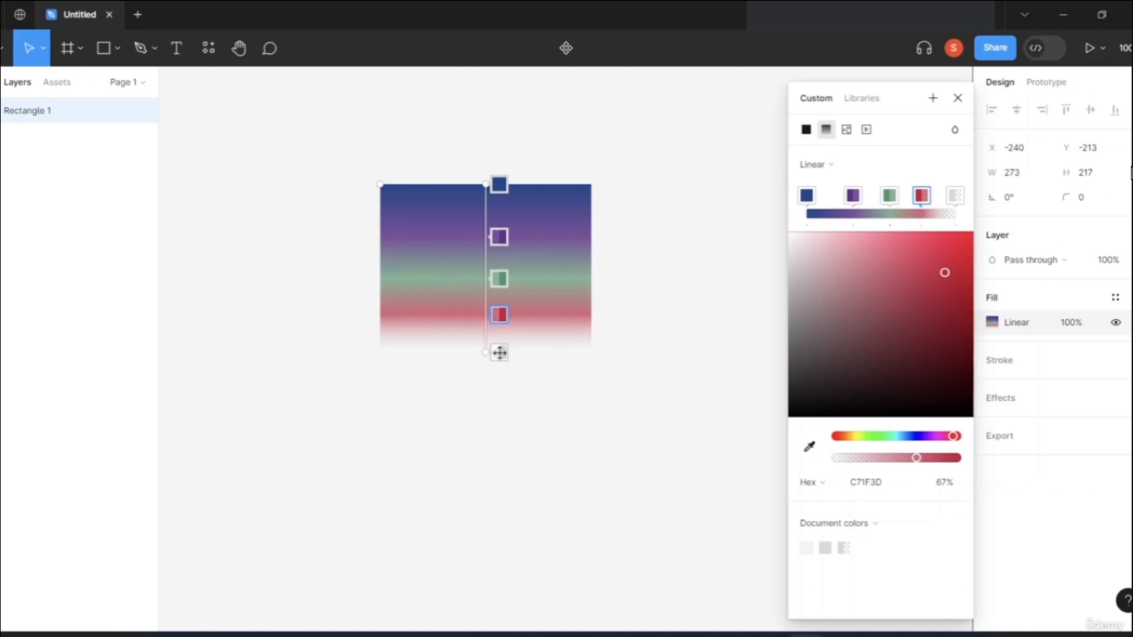
Recolour the gradient's end stop to yellow CBB128.
click(504, 358)
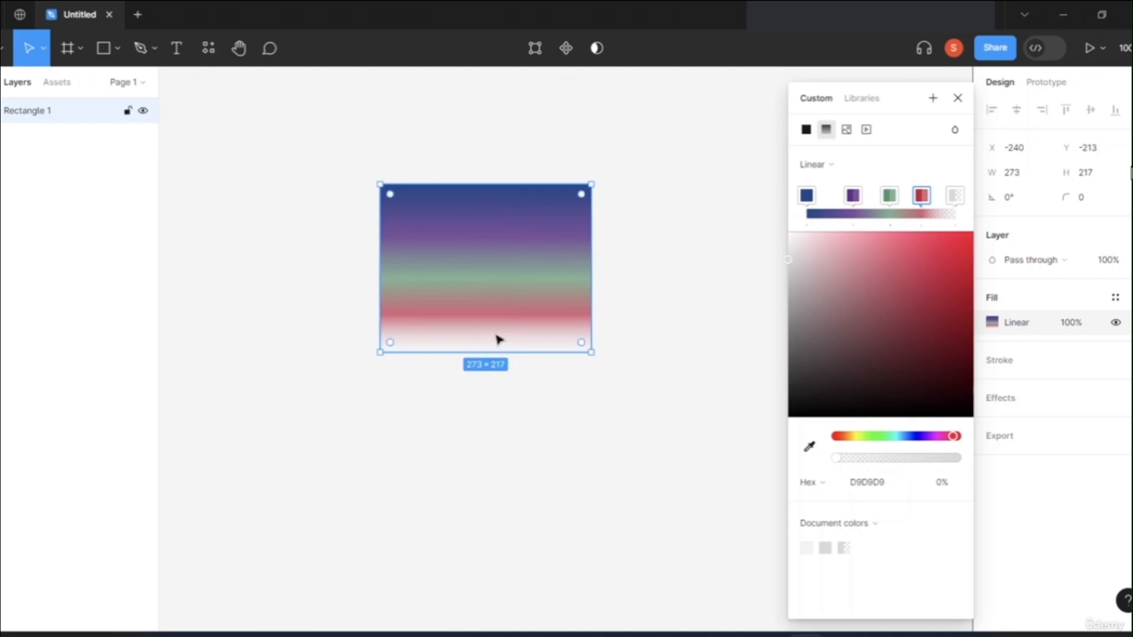
click(958, 198)
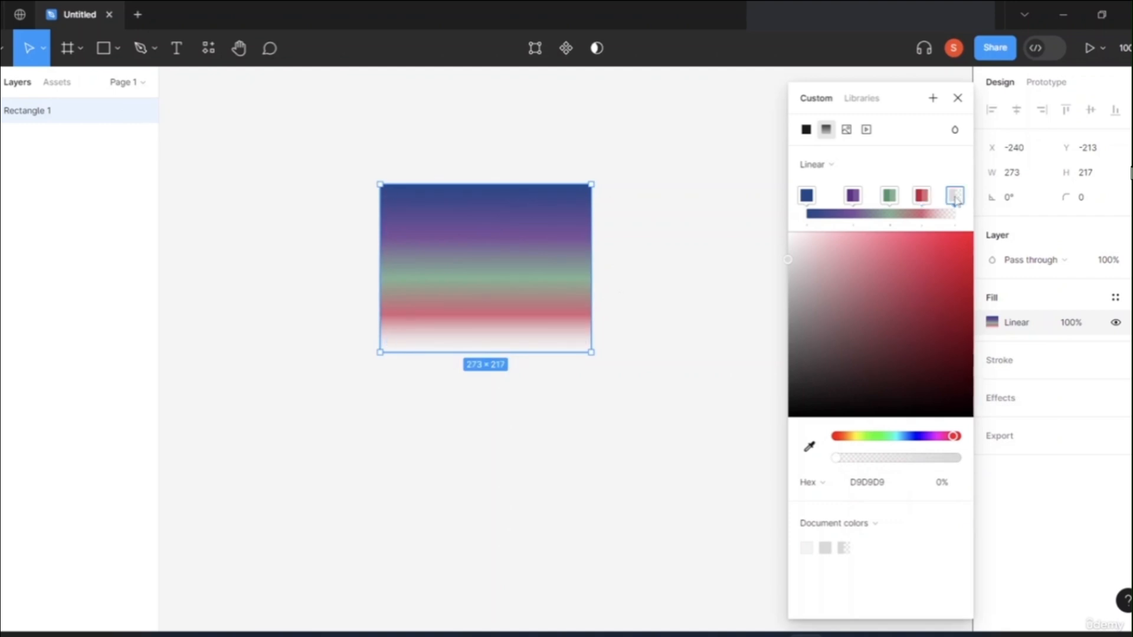
click(853, 437)
click(922, 279)
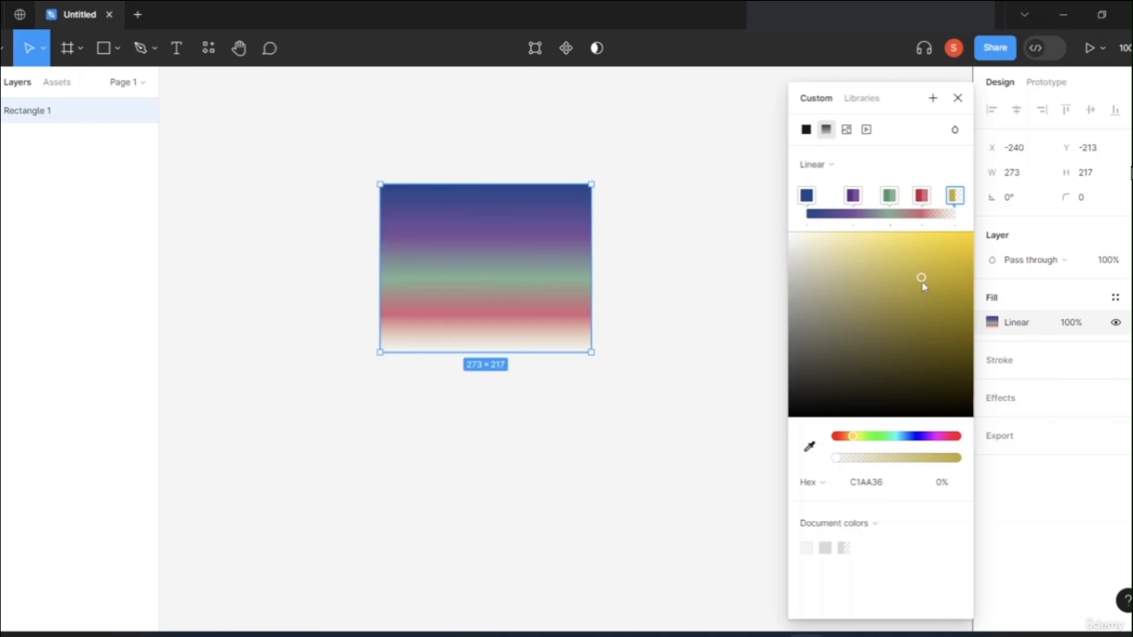
click(936, 269)
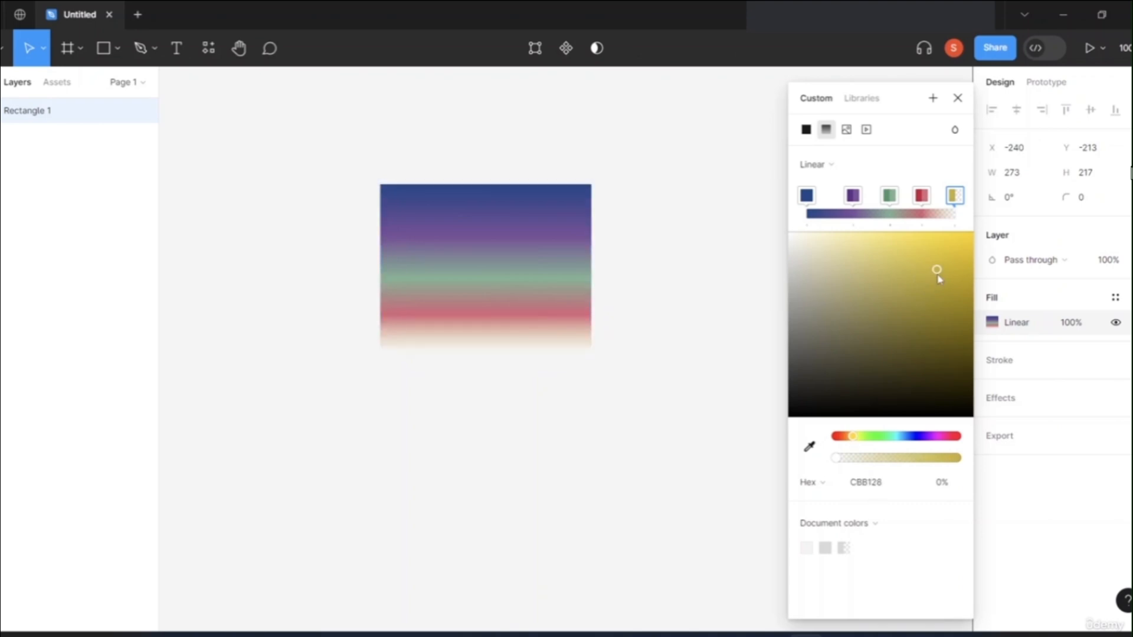
Shift the purple, green and red stops slightly toward the gradient's start and set the yellow end stop's opacity to 54%.
click(889, 197)
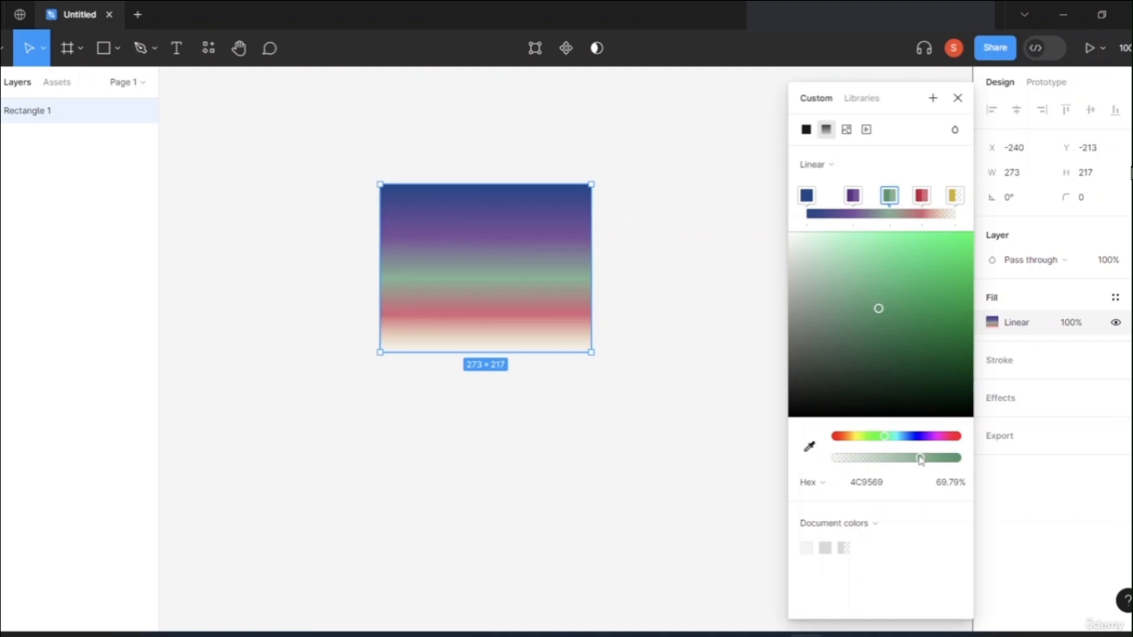
mouse_move(920, 459)
mouse_down()
mouse_move(948, 459)
mouse_move(872, 465)
mouse_move(924, 458)
mouse_up()
drag(857, 199, 954, 197)
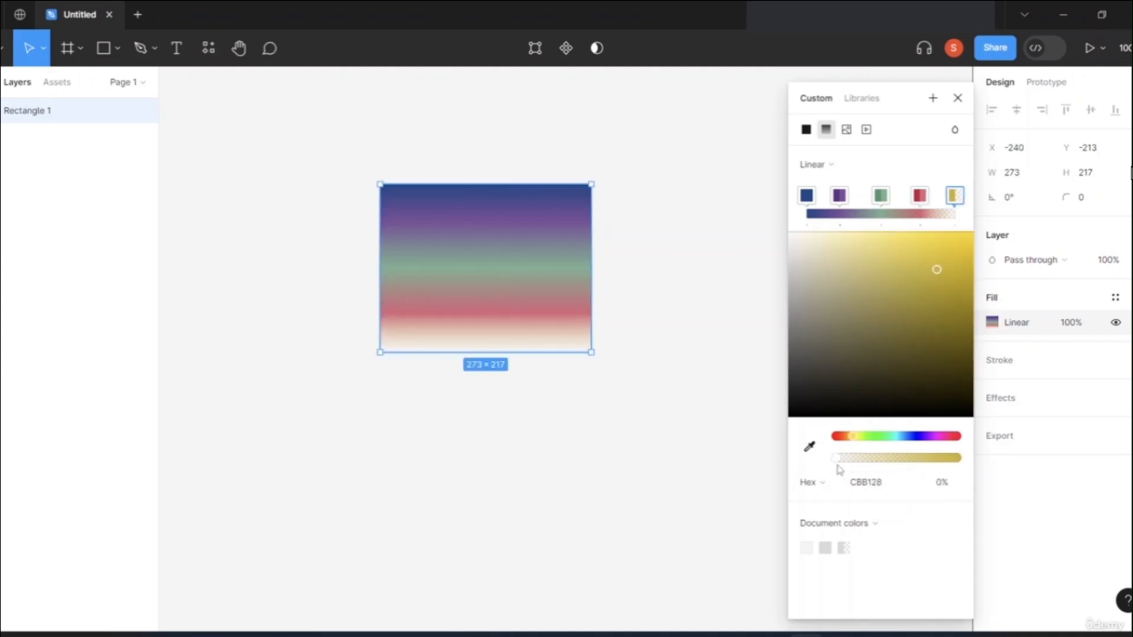
drag(837, 459, 903, 452)
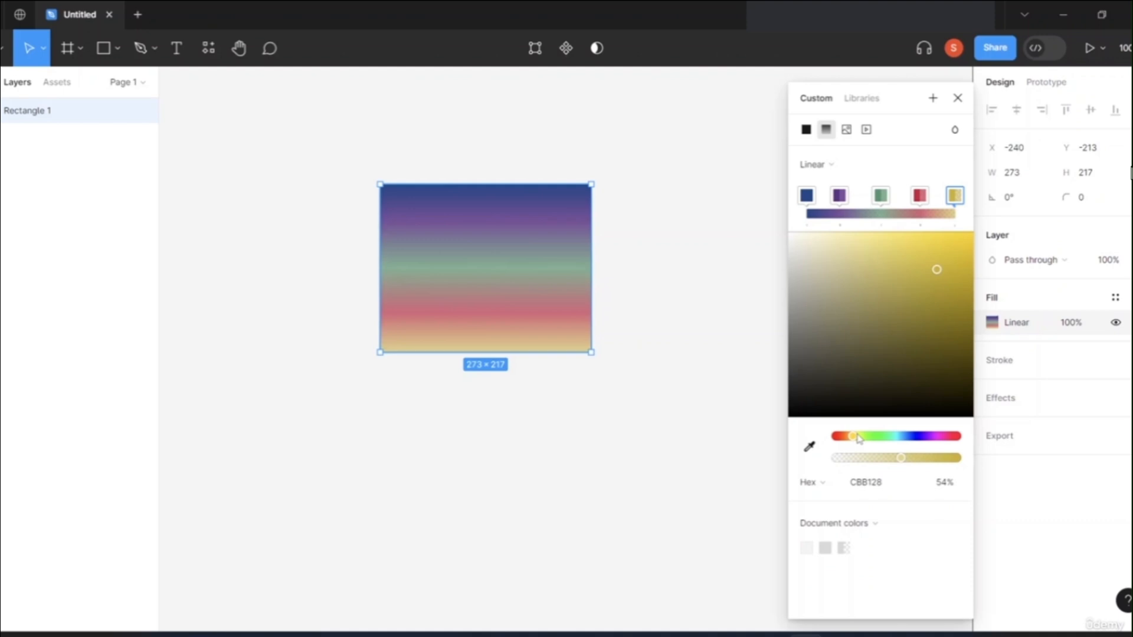
click(742, 426)
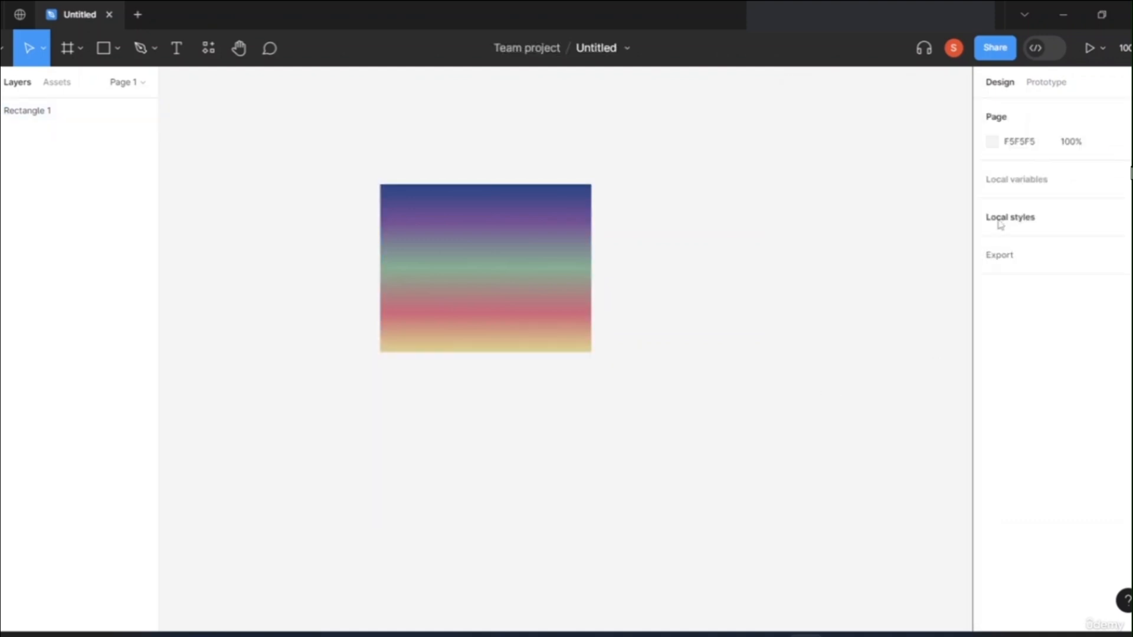
click(537, 257)
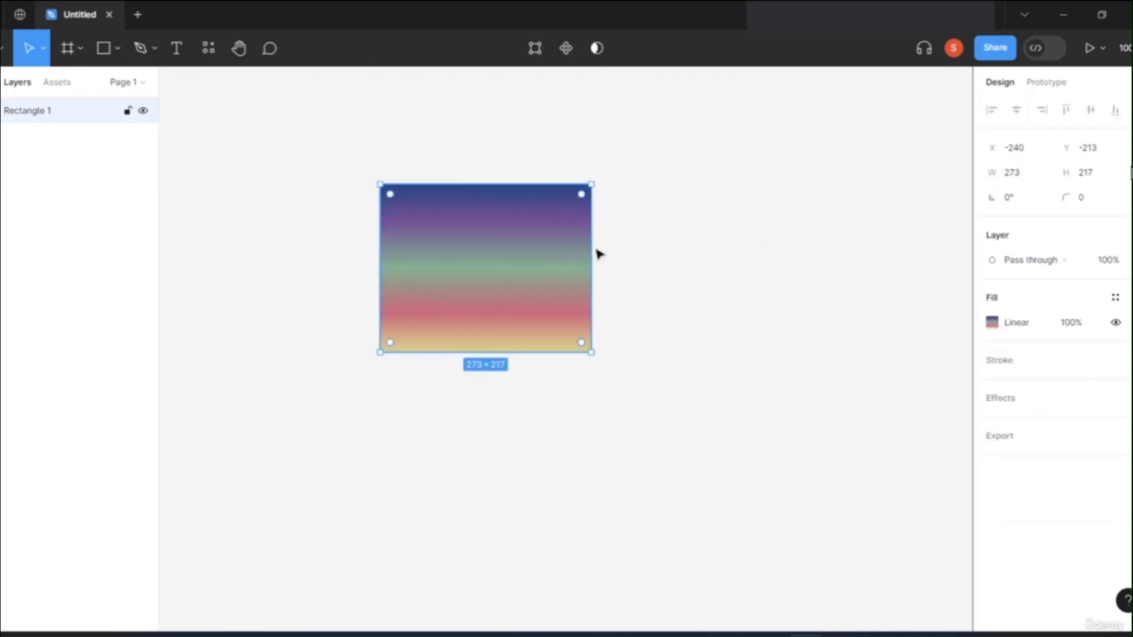
Export the gradient rectangle as a JPG at 3x scale, saving it as Rectangle 1 in the Downloads folder.
click(997, 437)
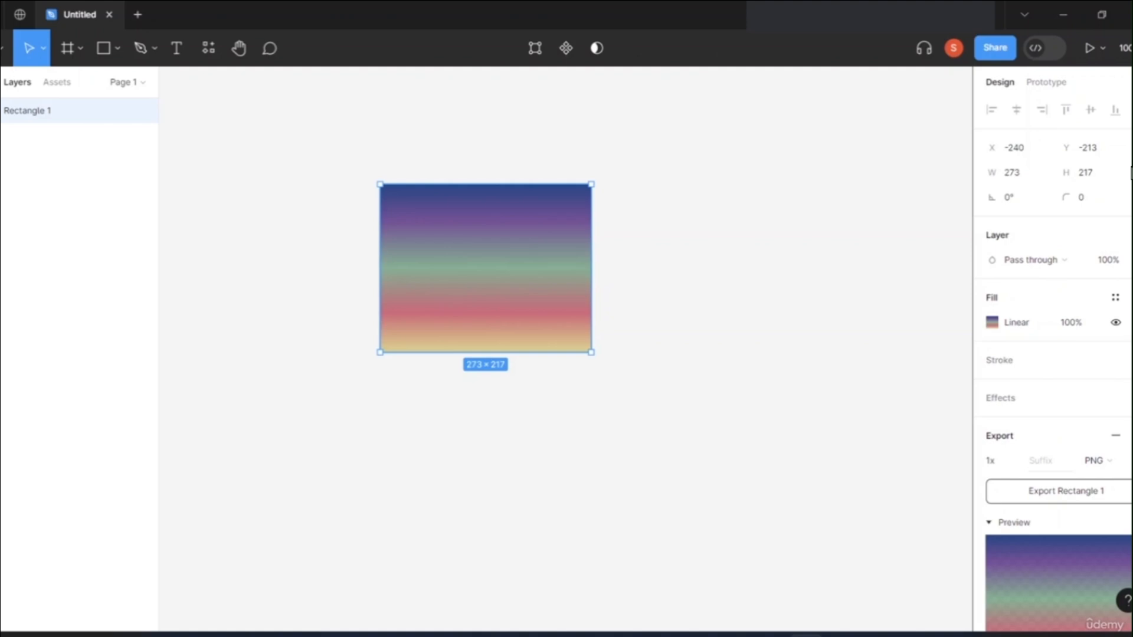
scroll(1091, 489, down, 3)
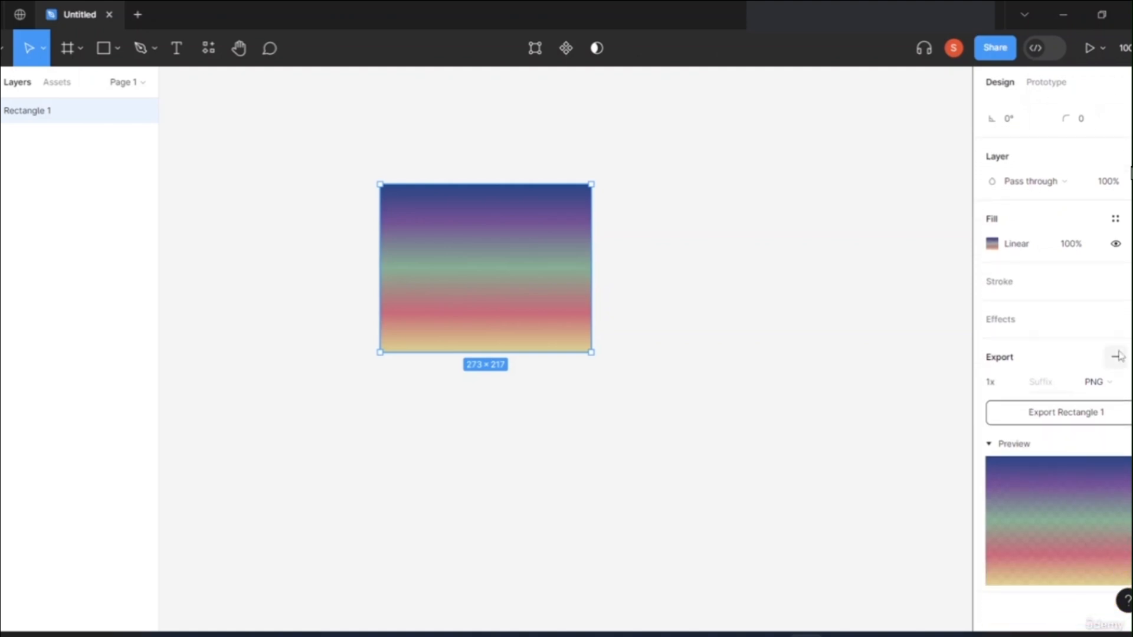
click(1110, 381)
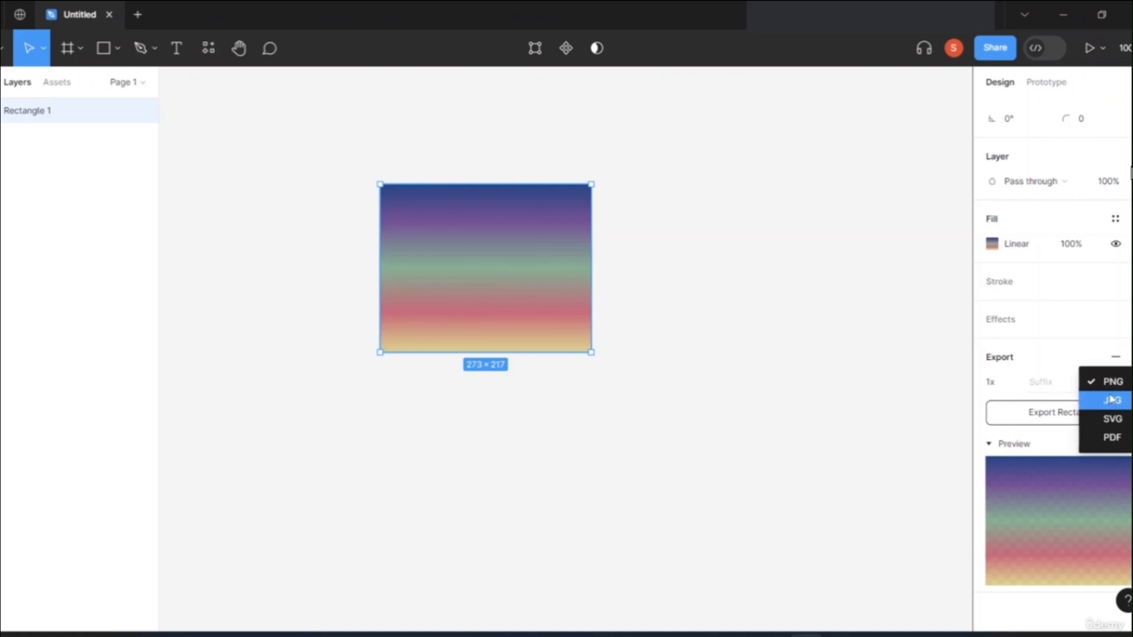
click(1111, 399)
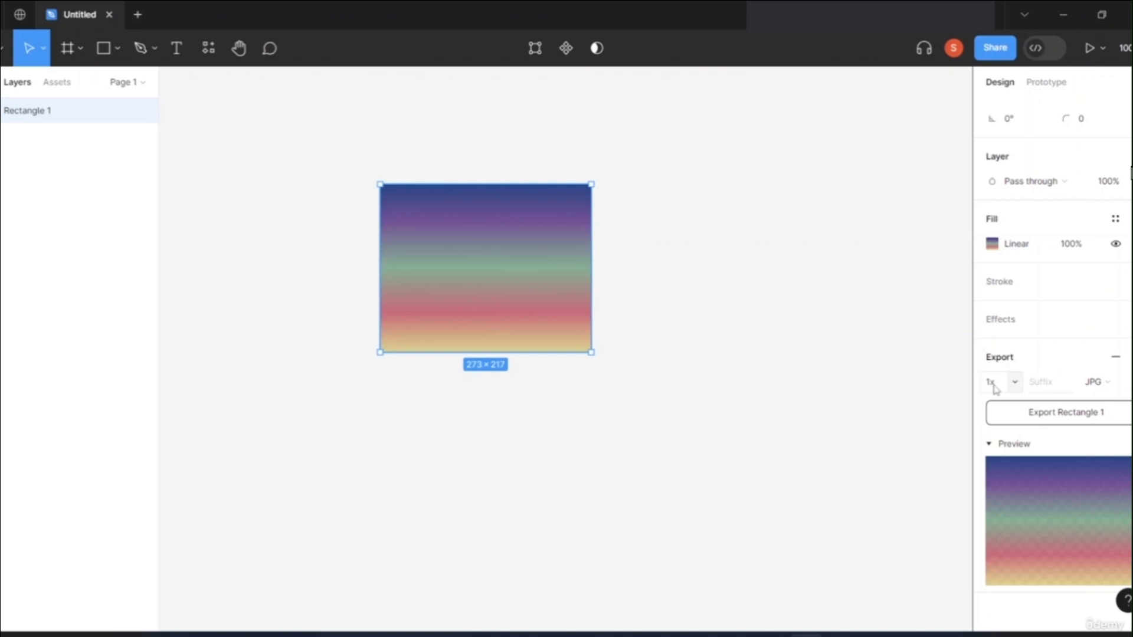
click(1016, 385)
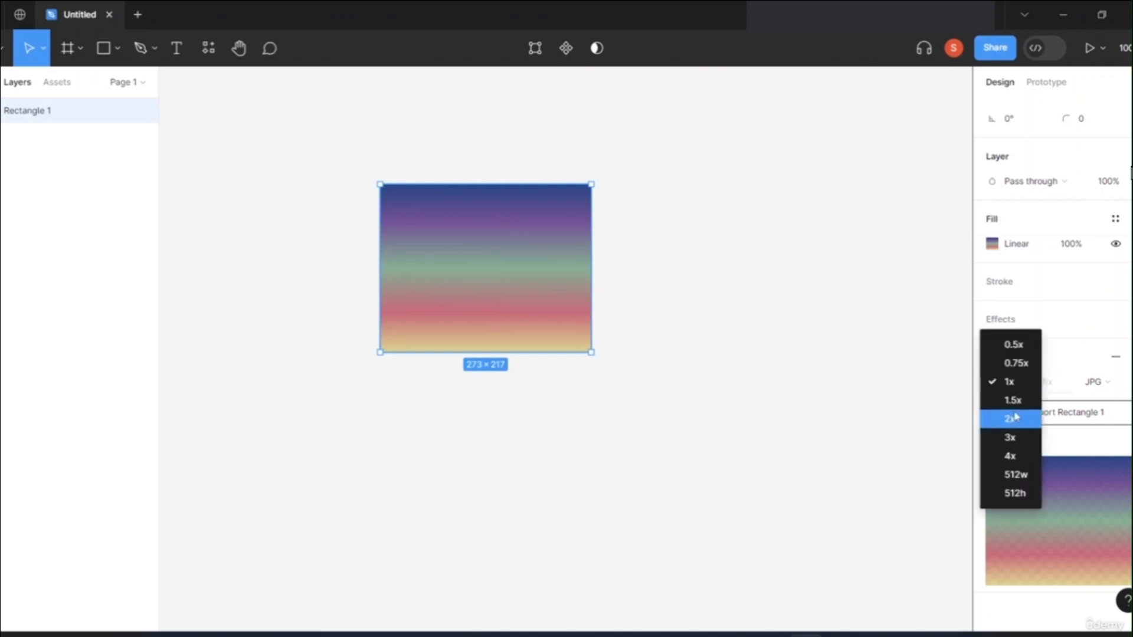
click(1013, 440)
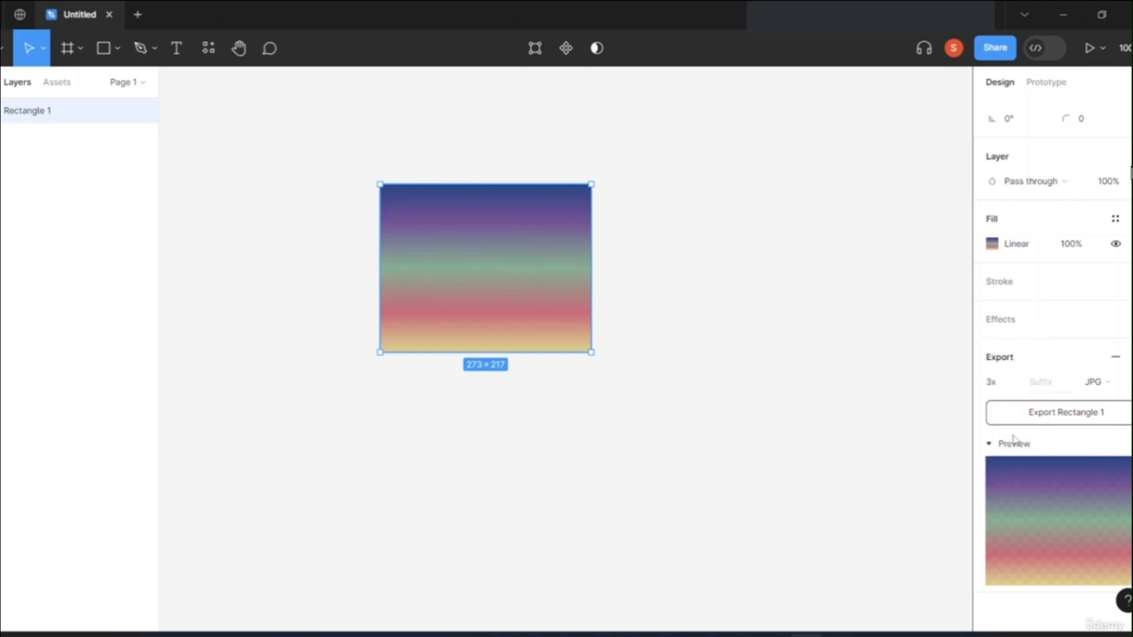
click(1067, 416)
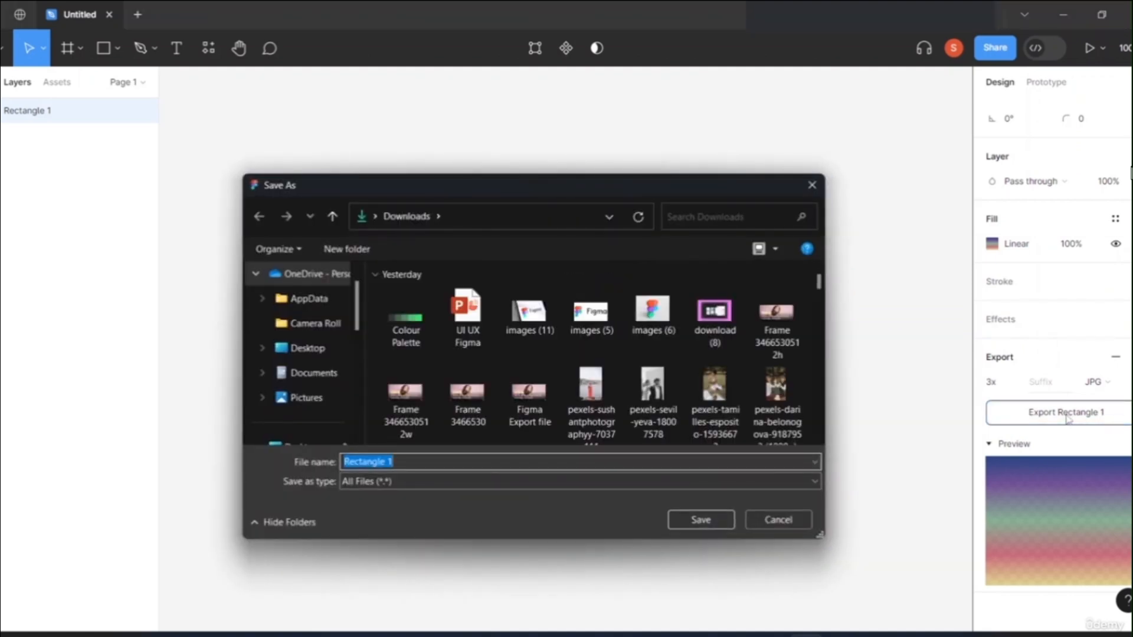
click(673, 519)
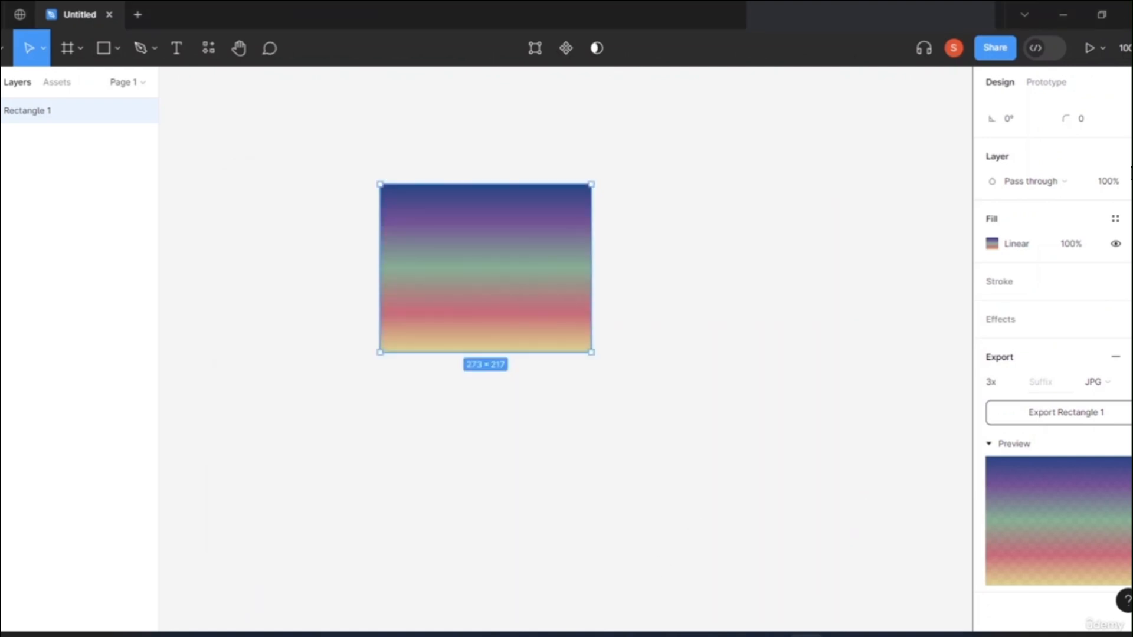
Switch to File Explorer and open the exported Rectangle 1 image from the Downloads folder.
mouse_move(641, 635)
click(635, 572)
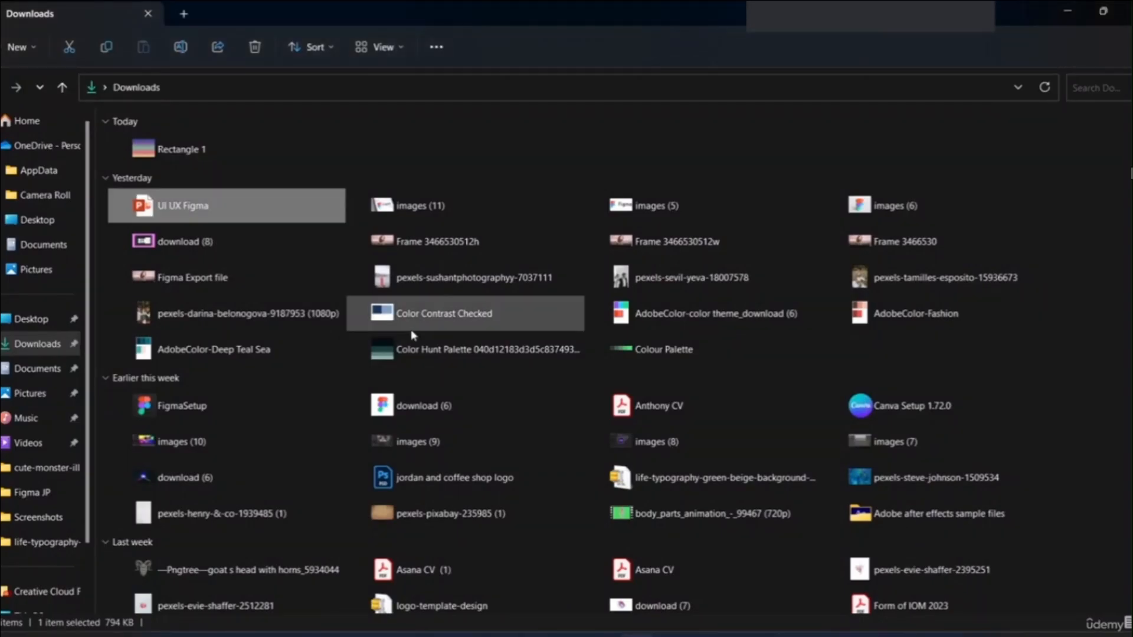
double_click(220, 143)
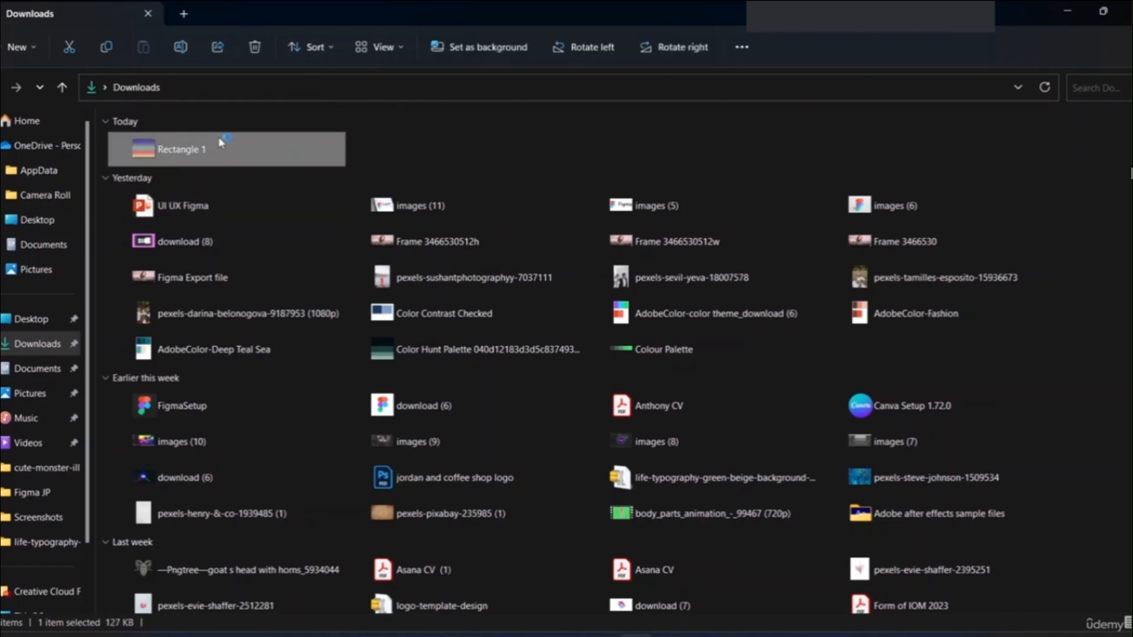